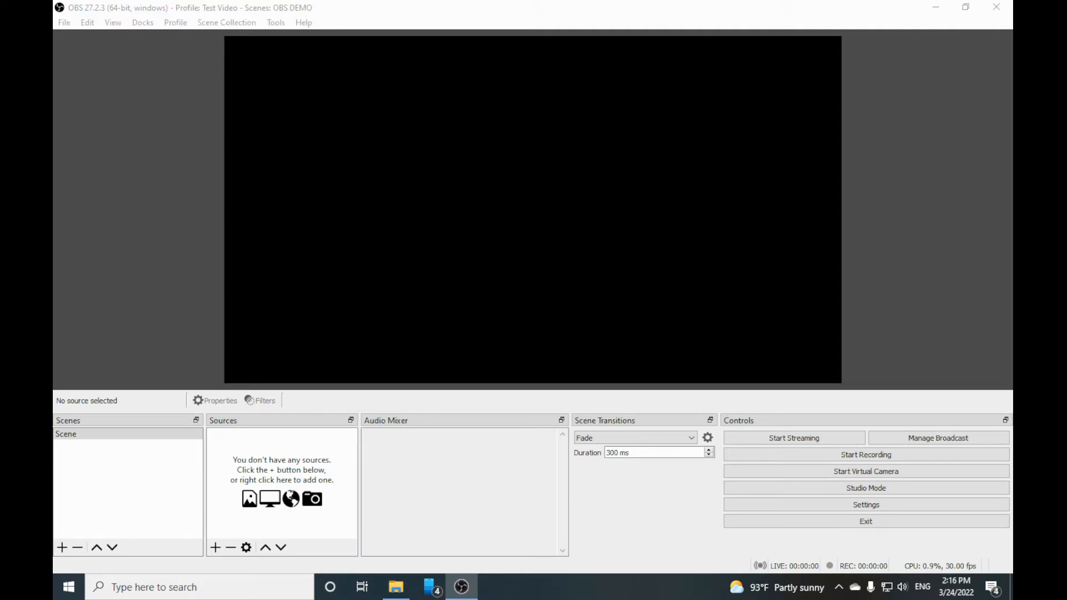
Set the recording path in the output settings to the Videos/2021-2022/2022/OBS folder.
{"action": "left_click", "coordinate": [769, 507]}
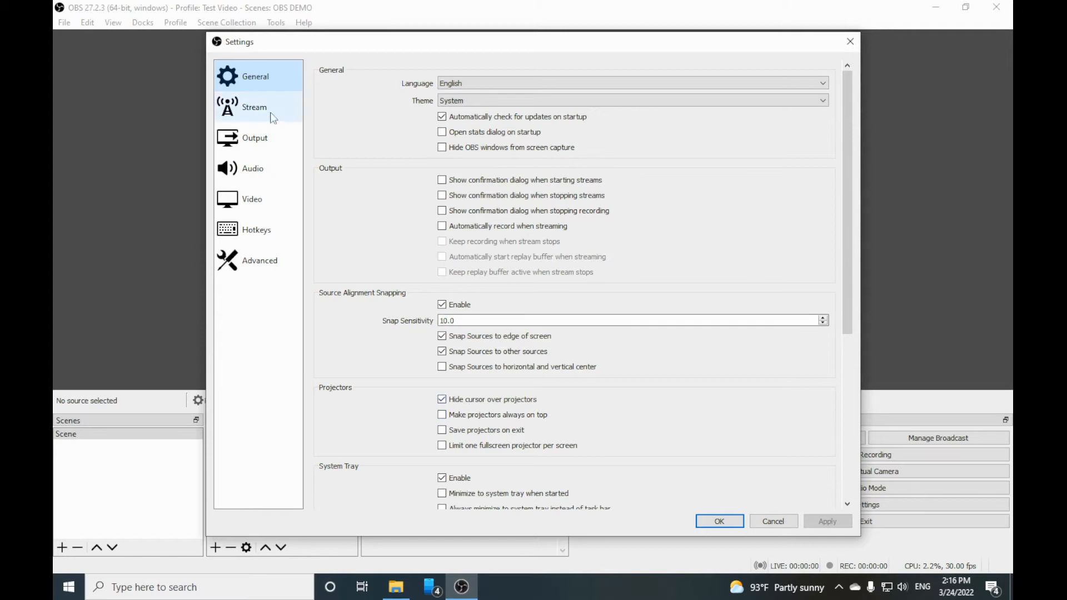
{"action": "left_click", "coordinate": [258, 138]}
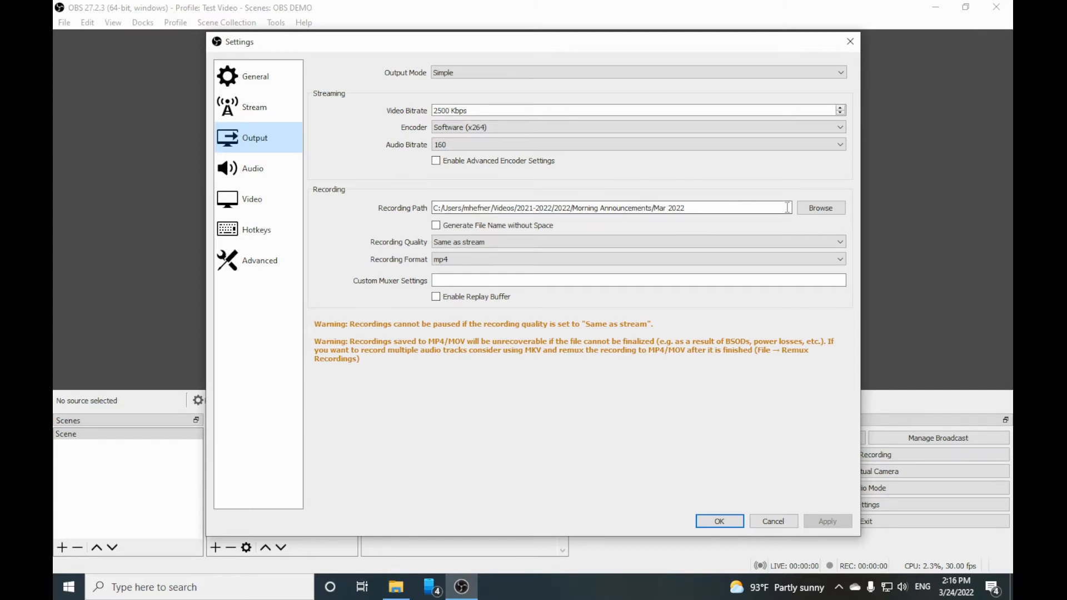
{"action": "left_click", "coordinate": [812, 209]}
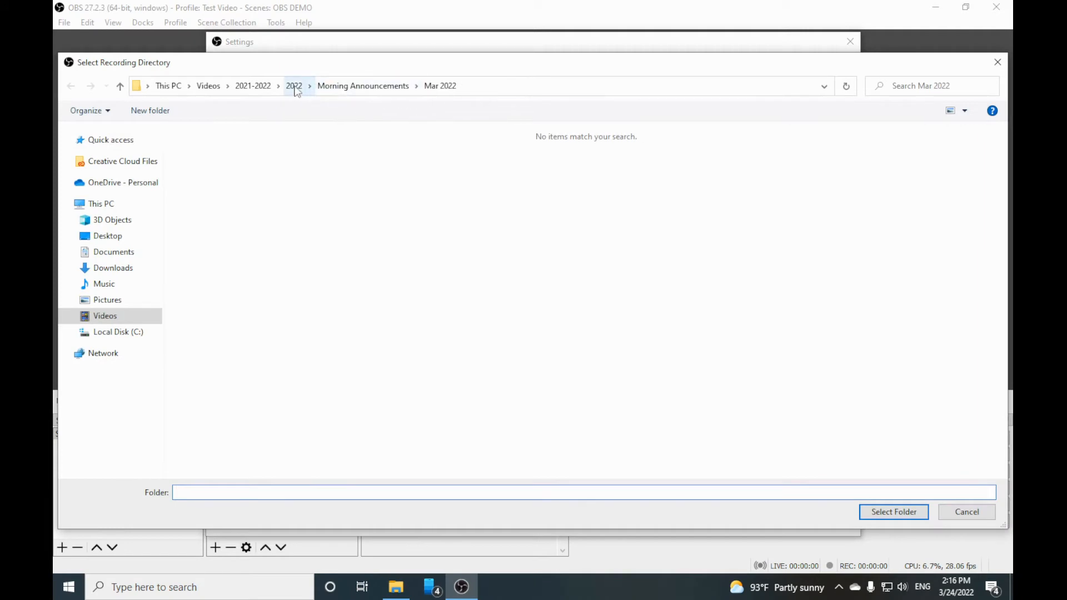
{"action": "left_click", "coordinate": [294, 87]}
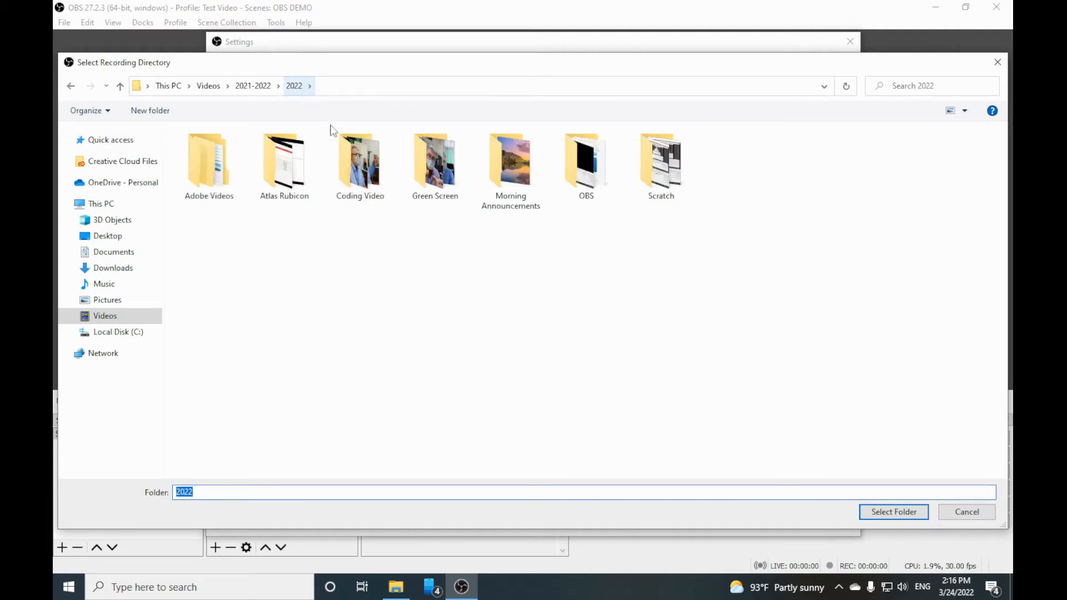
{"action": "double_click", "coordinate": [608, 162]}
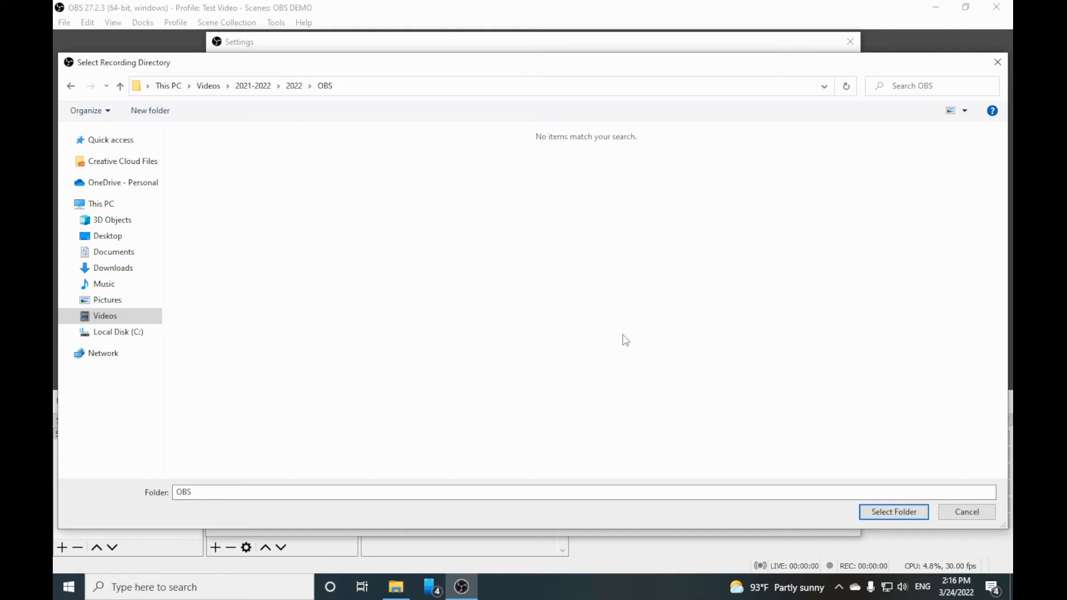
{"action": "left_click", "coordinate": [894, 512]}
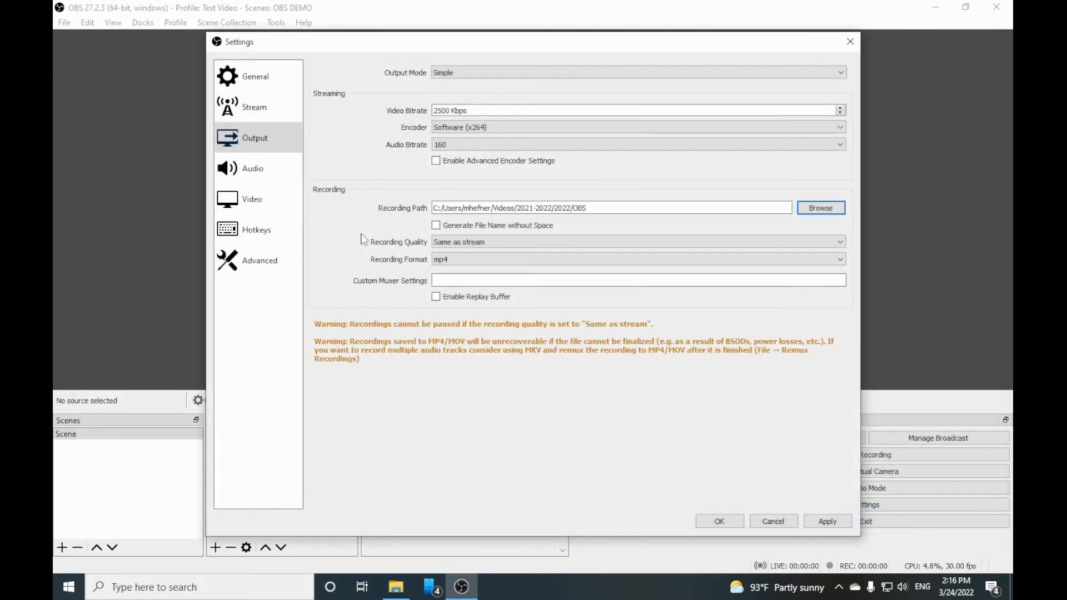
Review the audio and video settings, then set the recording filename formatting to Scratch and apply the settings.
{"action": "left_click", "coordinate": [259, 167]}
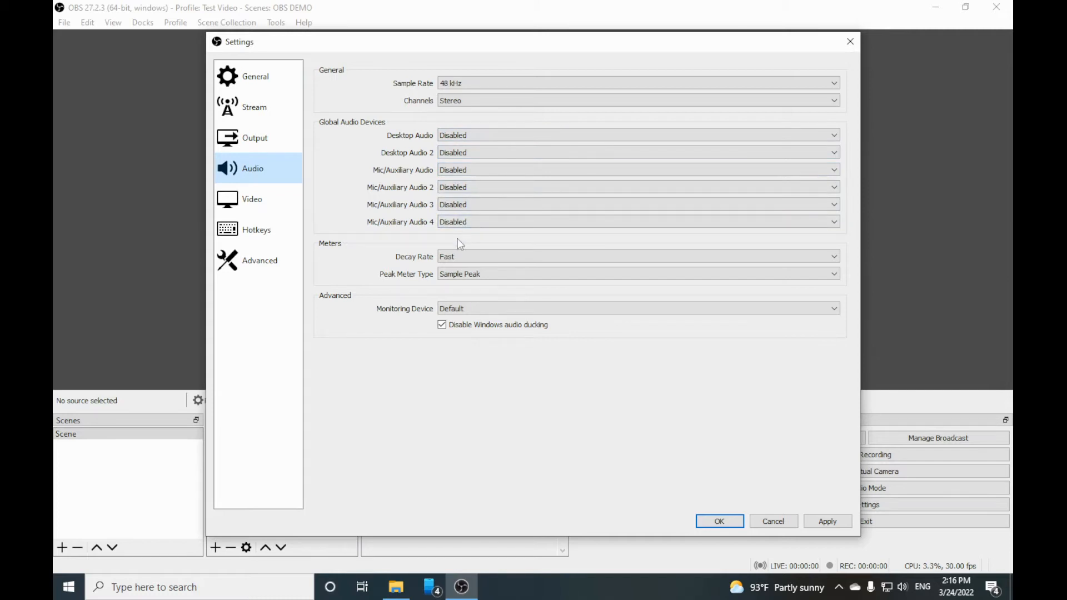
{"action": "left_click", "coordinate": [251, 214]}
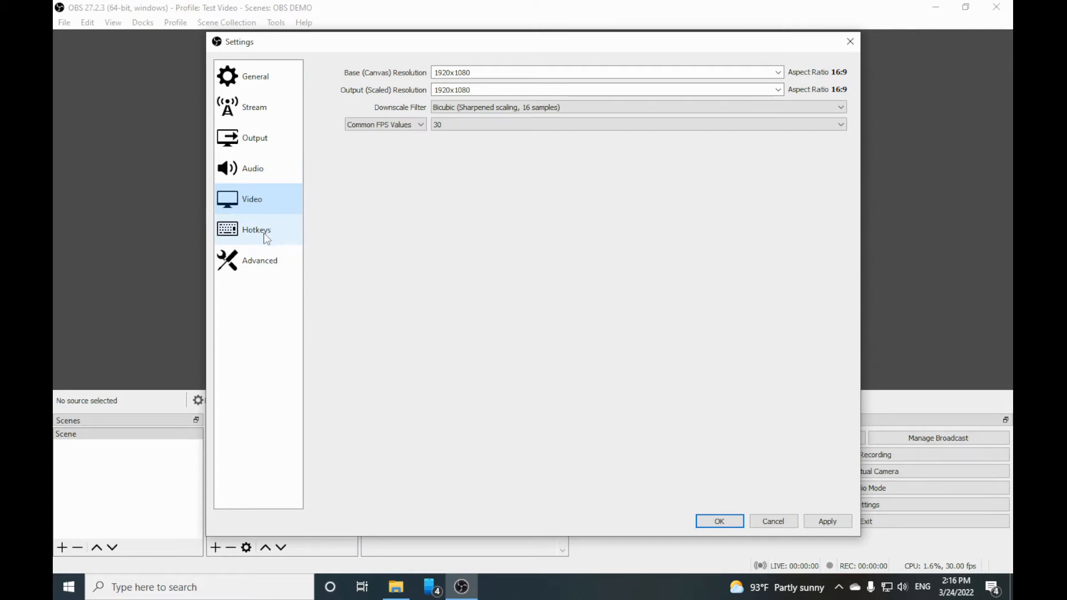
{"action": "left_click", "coordinate": [261, 260]}
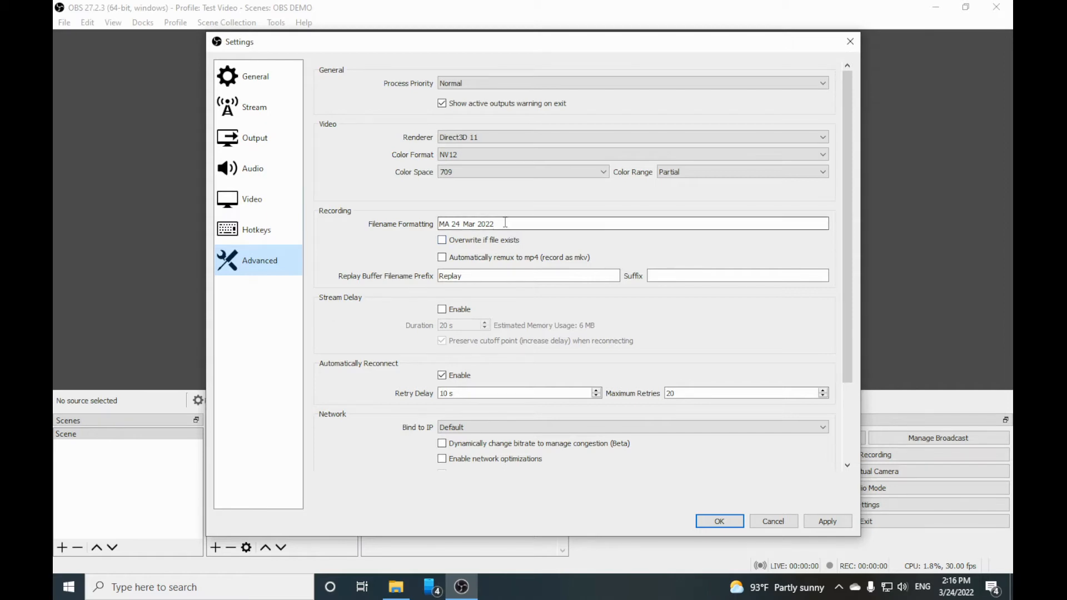
{"action": "left_click_drag", "start_coordinate": [505, 222], "coordinate": [384, 216]}
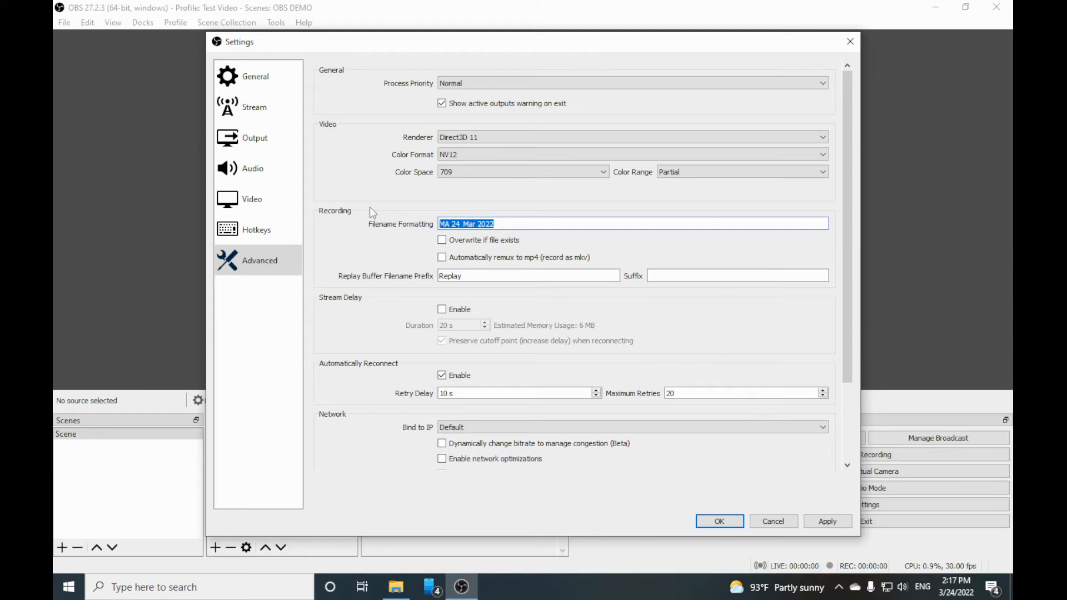
{"action": "type", "text": "Scratch"}
{"action": "left_click", "coordinate": [823, 522]}
{"action": "left_click", "coordinate": [720, 520]}
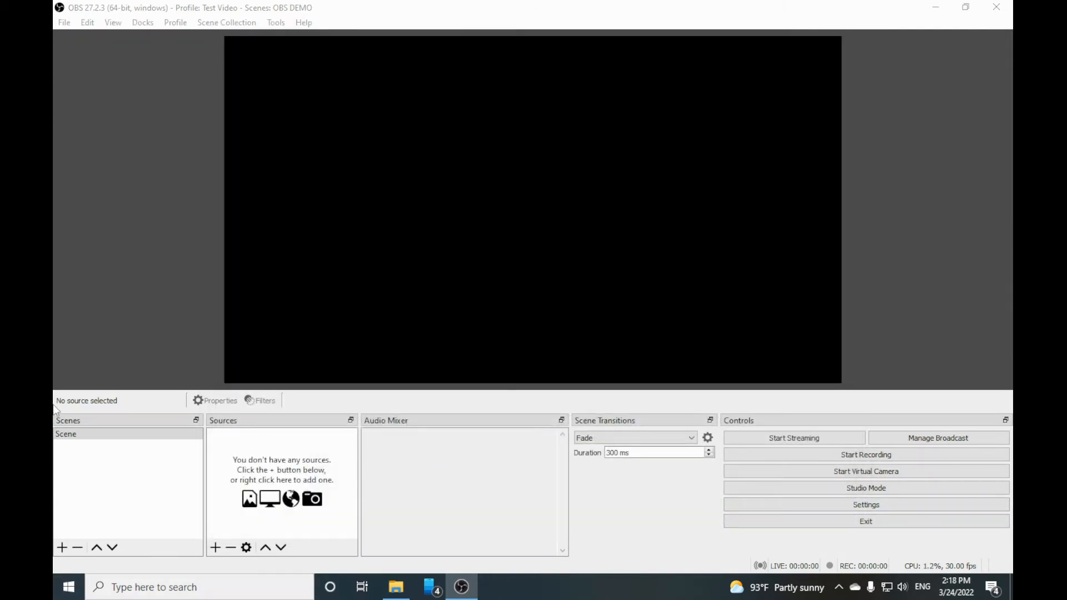
Add an audio input capture source named Mic-1 that uses the Microphone (NUBWO X200) device.
{"action": "left_click", "coordinate": [216, 548]}
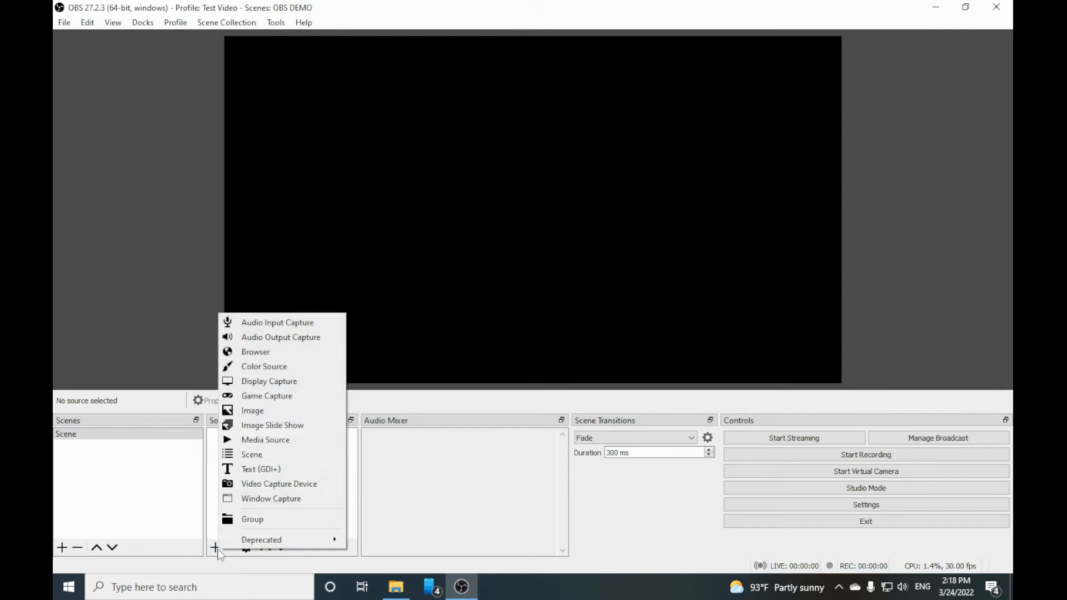
{"action": "left_click", "coordinate": [259, 323]}
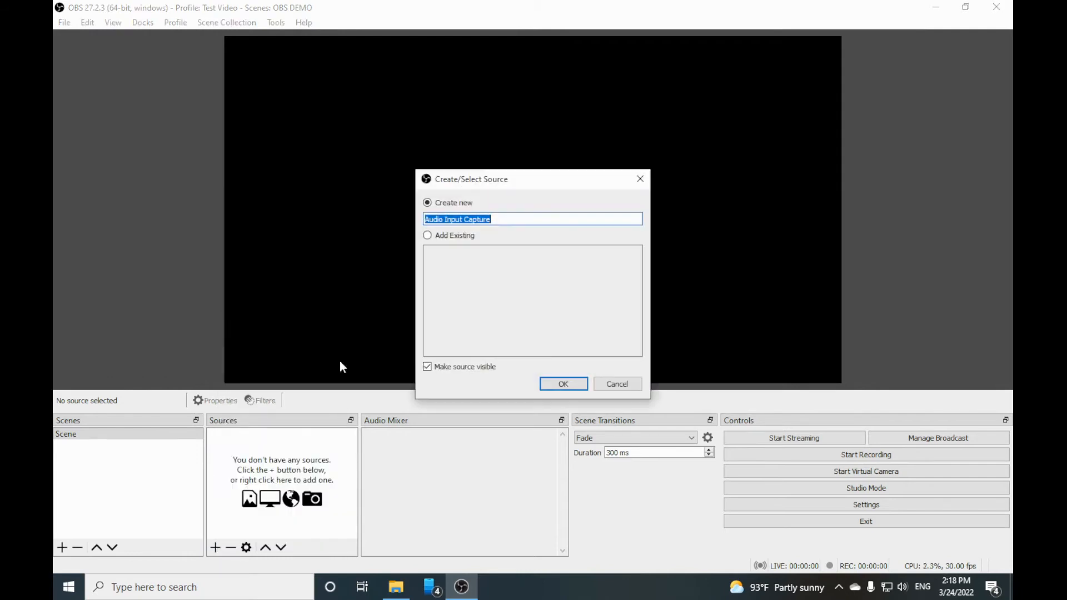
{"action": "type", "text": "Mic"}
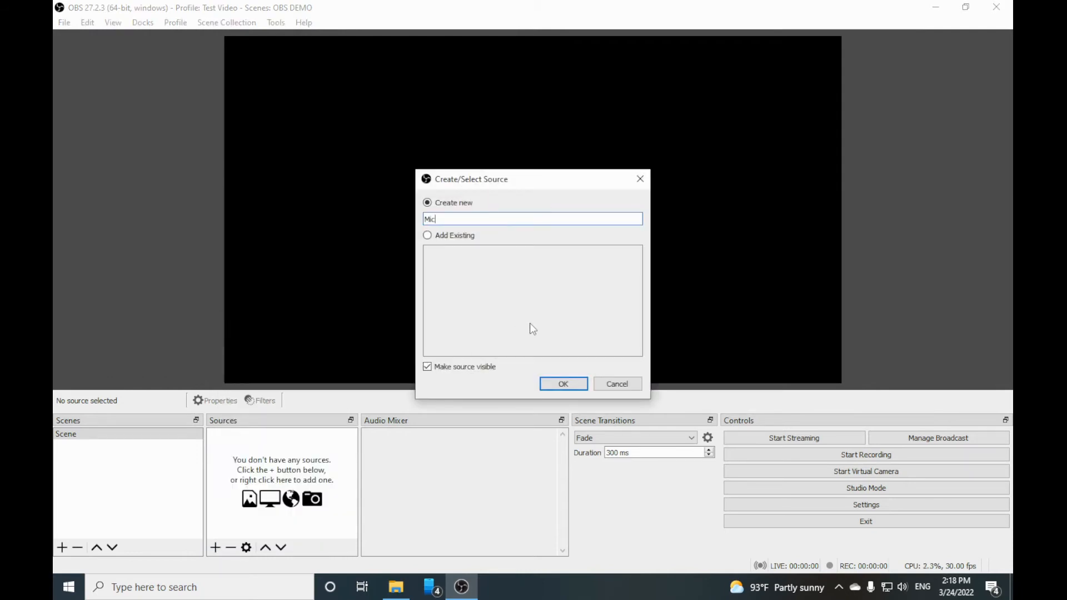
{"action": "type", "text": "0"}
{"action": "key", "text": "BackSpace"}
{"action": "type", "text": "-1"}
{"action": "key", "text": "Return"}
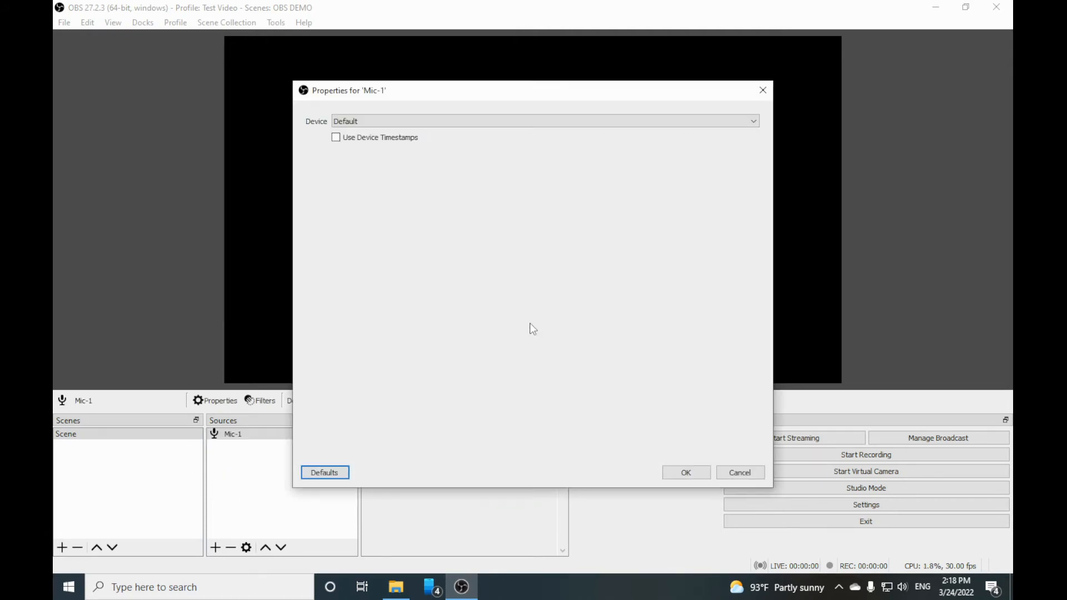
{"action": "left_click", "coordinate": [482, 119]}
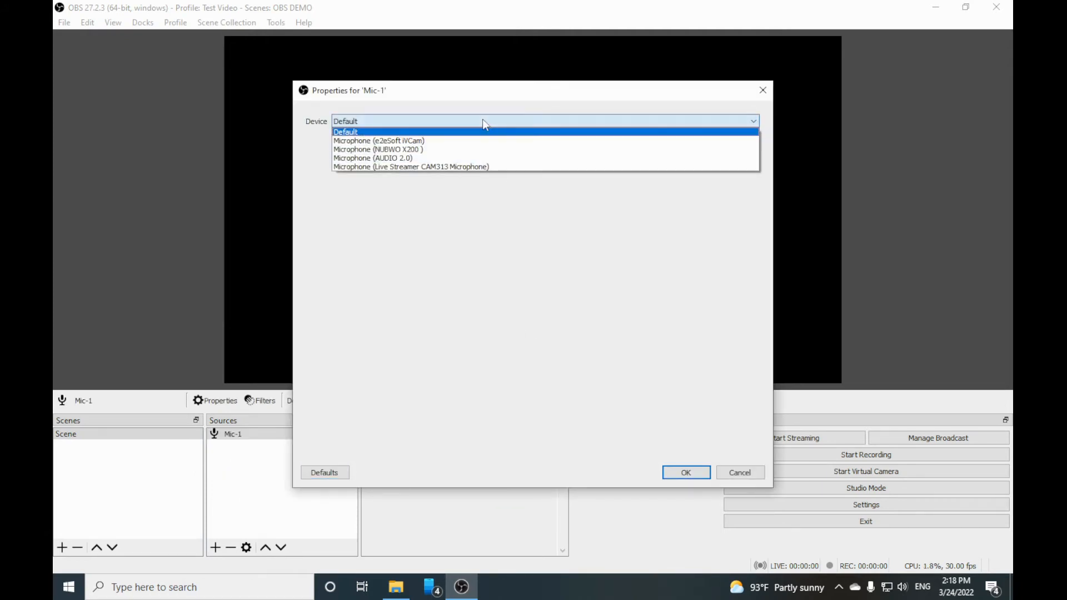
{"action": "left_click", "coordinate": [428, 151]}
{"action": "left_click", "coordinate": [686, 470]}
Add a video capture device source named Cam-1 that uses the USB Camera device.
{"action": "left_click", "coordinate": [215, 548]}
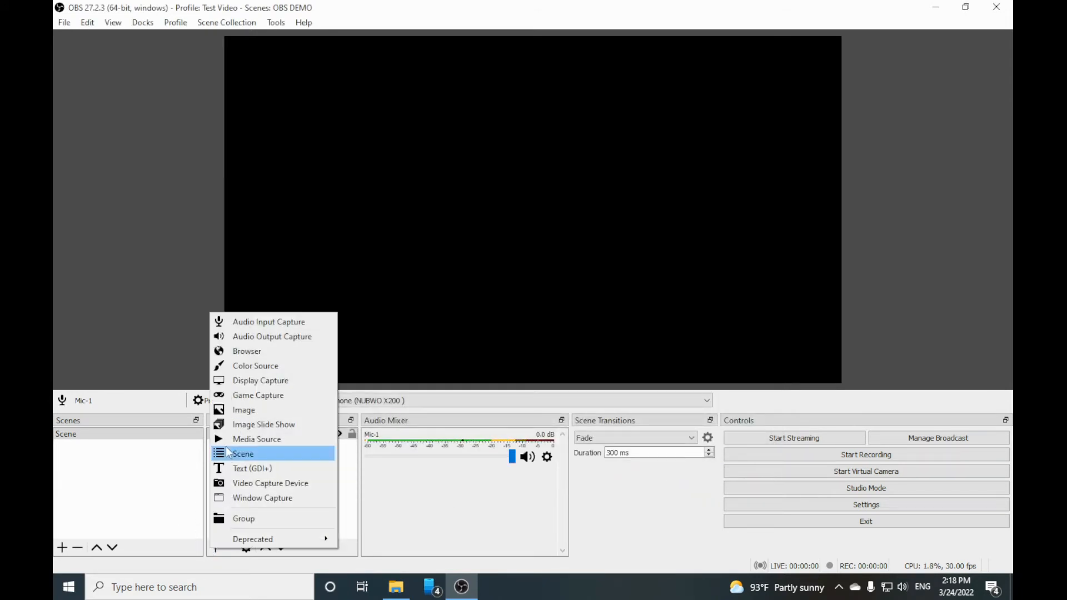
{"action": "left_click", "coordinate": [282, 483]}
{"action": "type", "text": "C"}
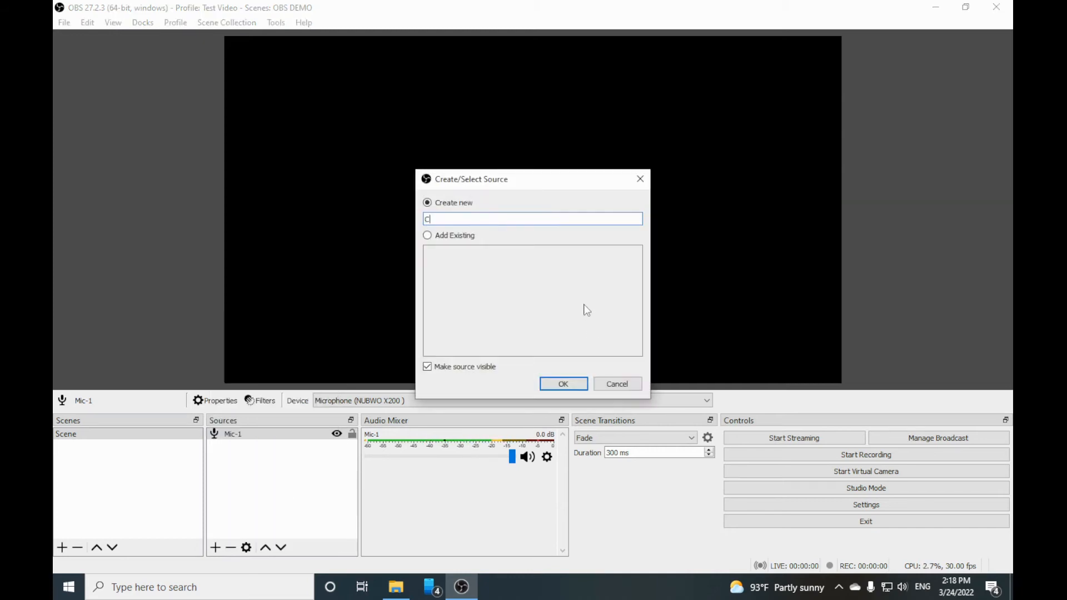
{"action": "type", "text": "am-1"}
{"action": "key", "text": "Return"}
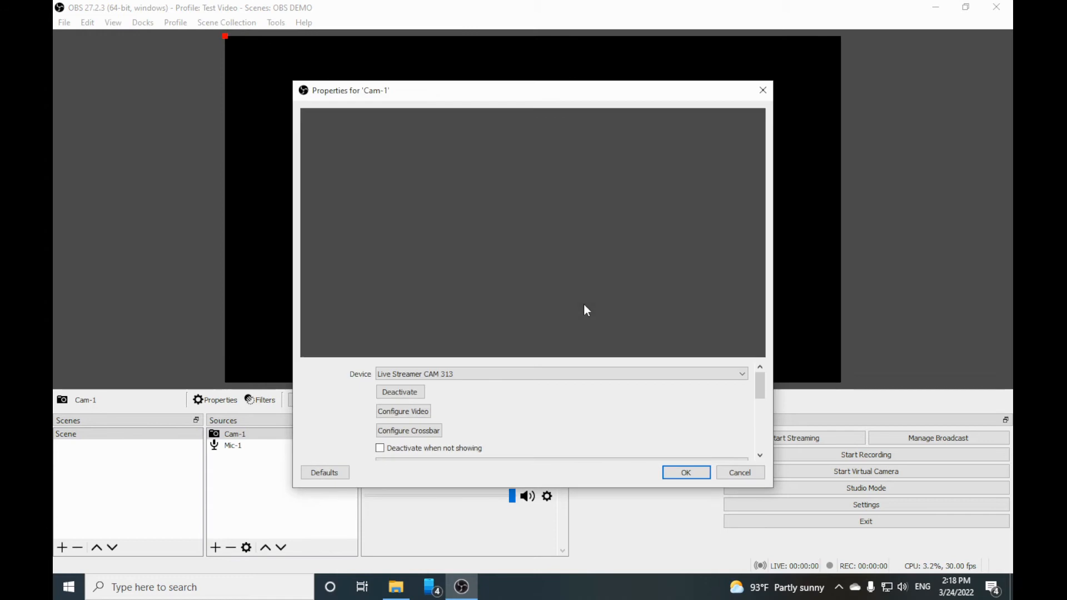
{"action": "left_click", "coordinate": [532, 371]}
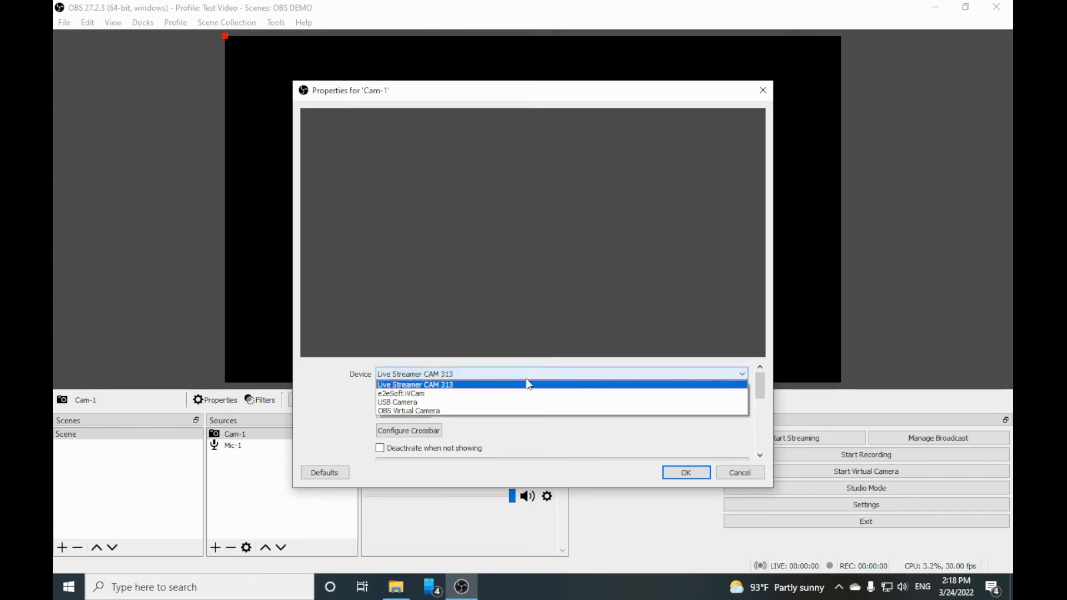
{"action": "left_click", "coordinate": [492, 401]}
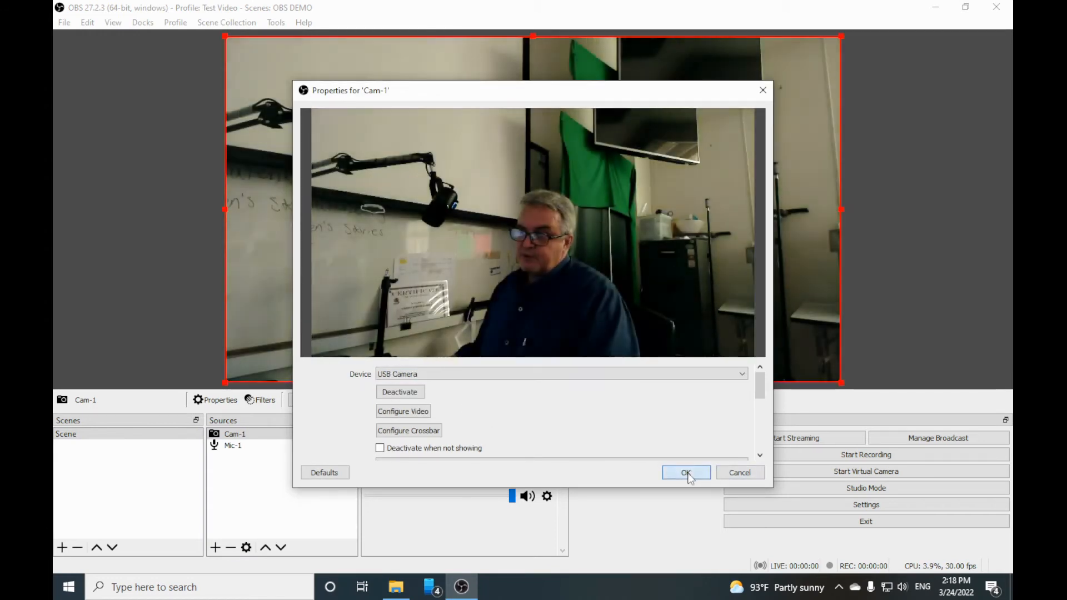
{"action": "left_click", "coordinate": [688, 473]}
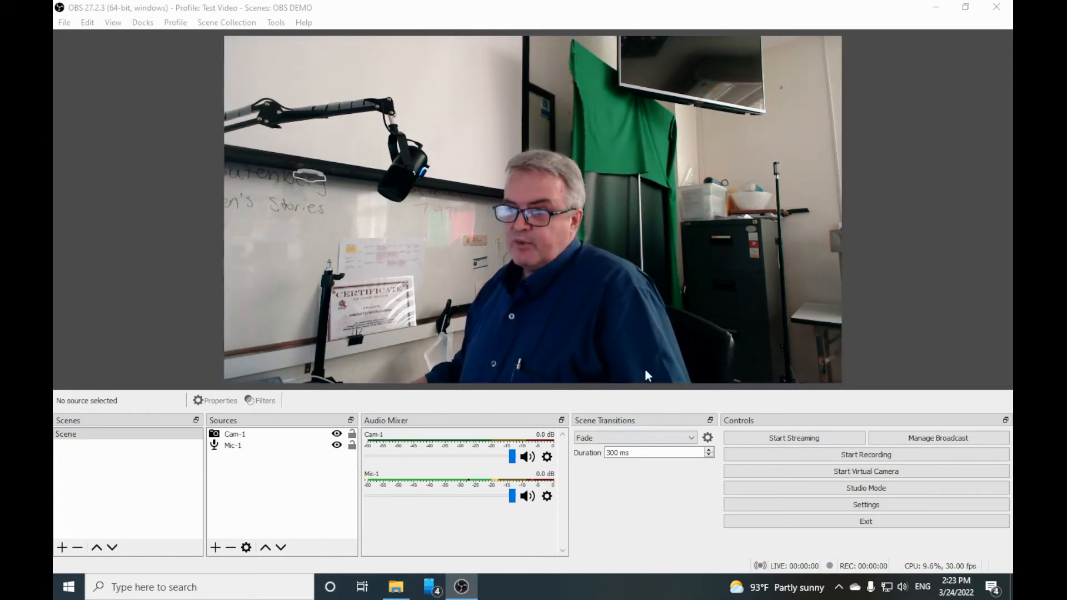
Add a window capture source named Poster that captures the Adobe Creative Cloud Express (ACCE) Microsoft Edge window.
{"action": "left_click", "coordinate": [215, 547]}
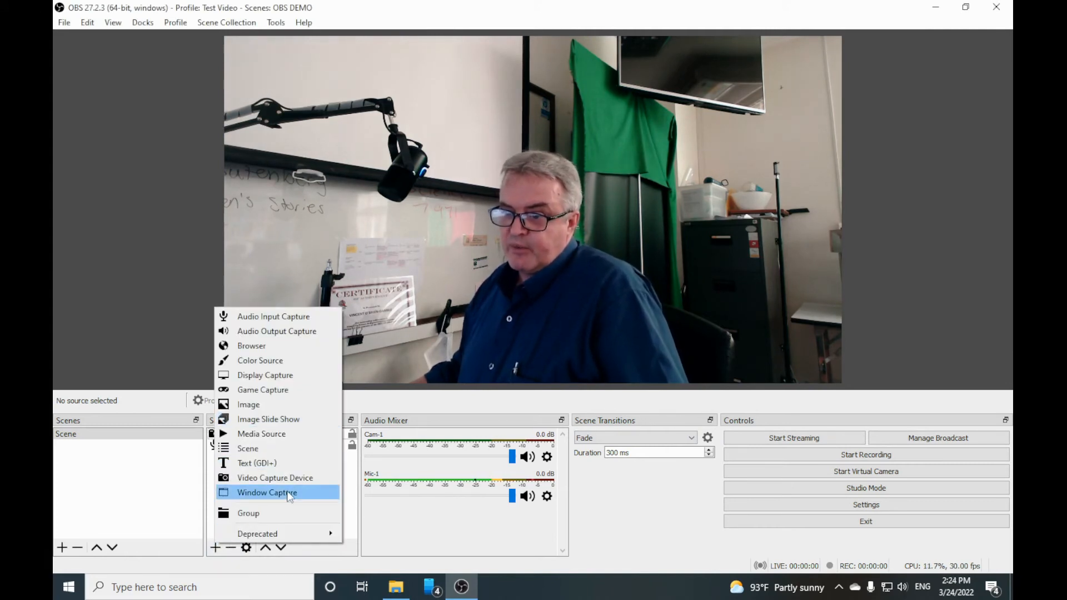
{"action": "left_click", "coordinate": [267, 493]}
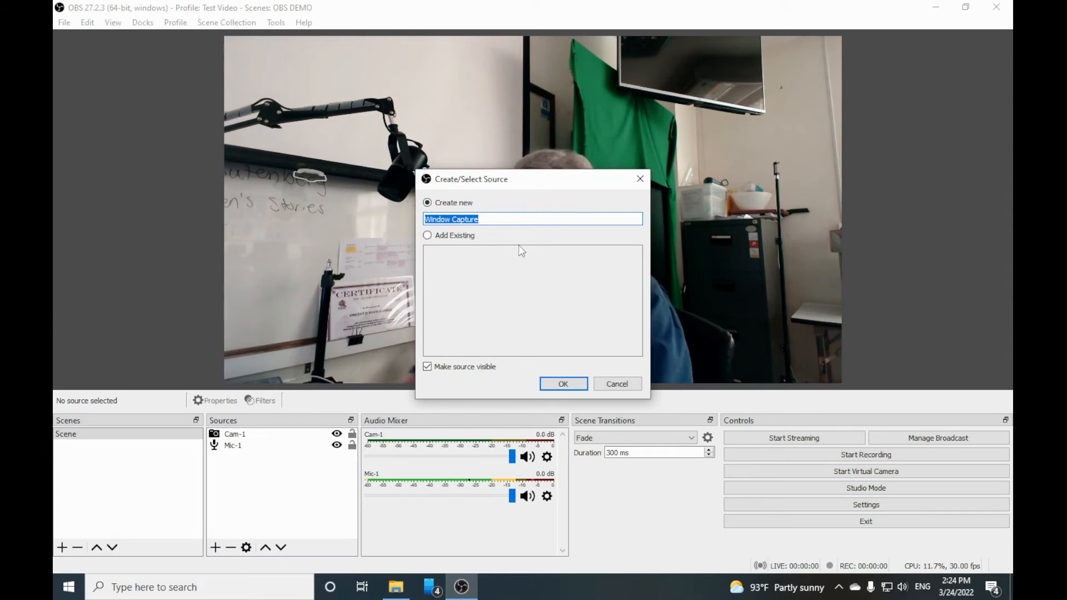
{"action": "type", "text": "Poster"}
{"action": "key", "text": "Return"}
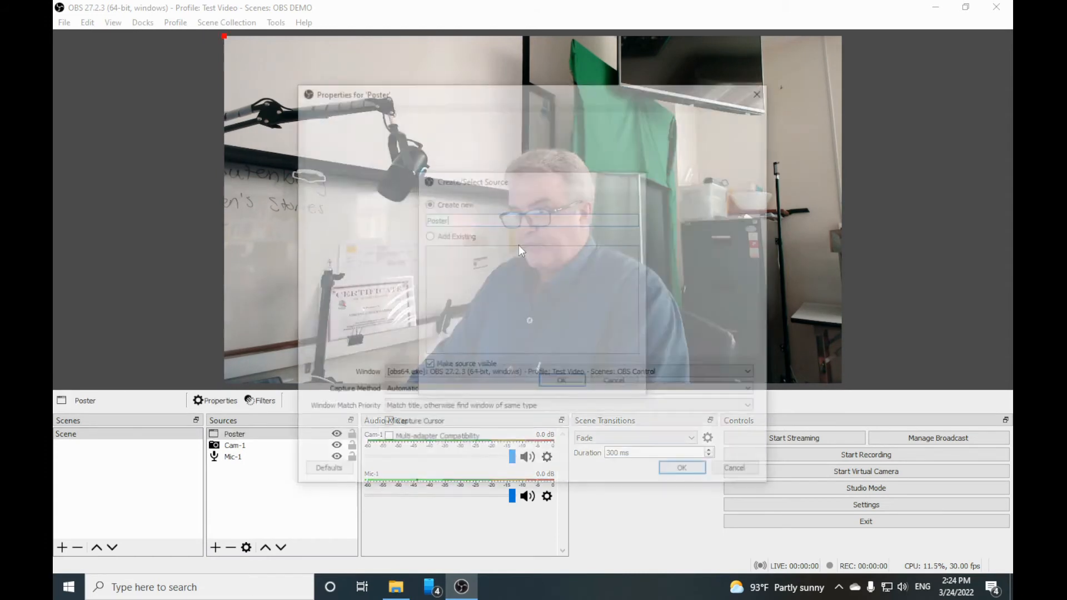
{"action": "left_click", "coordinate": [491, 374]}
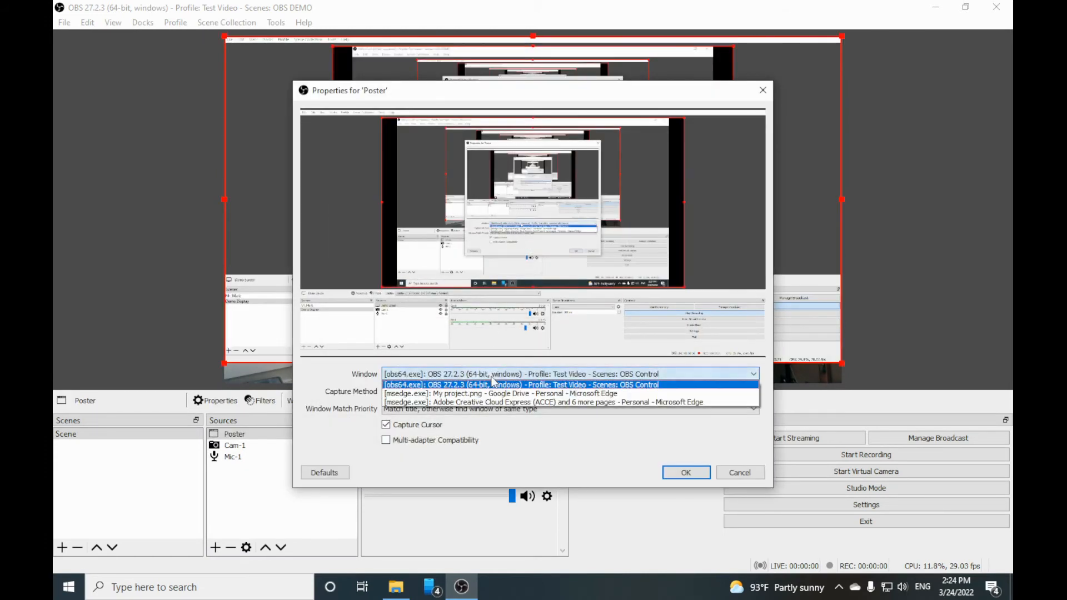
{"action": "left_click", "coordinate": [482, 402]}
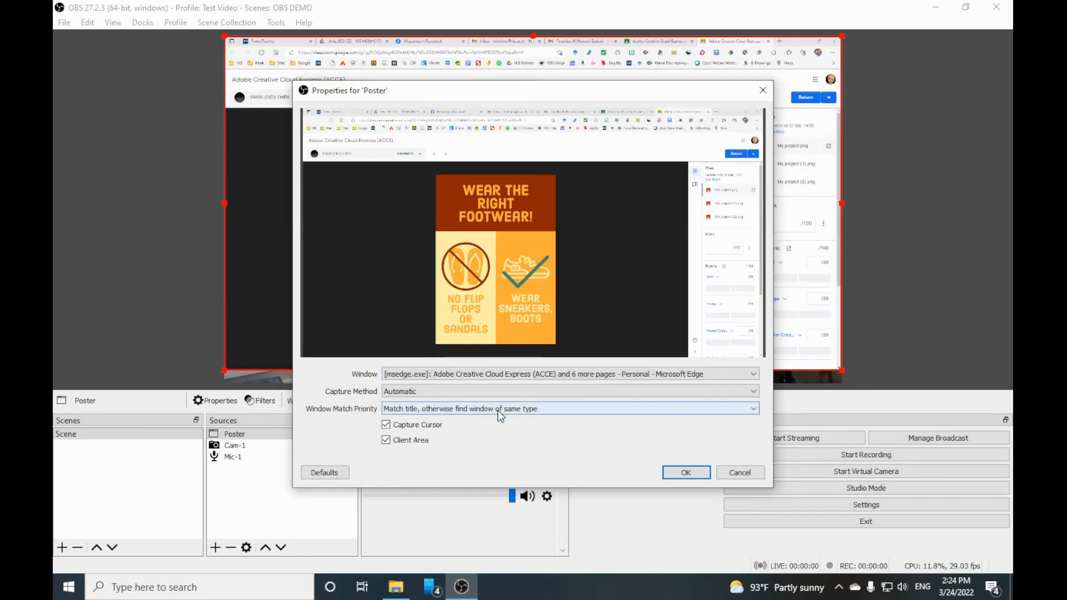
{"action": "left_click", "coordinate": [686, 473]}
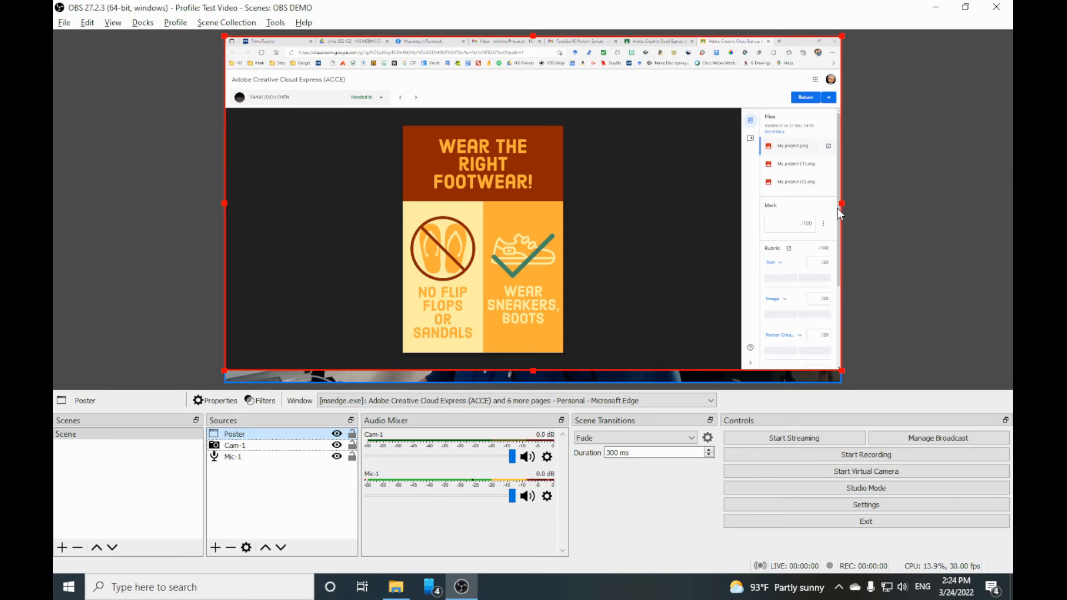
Crop the right, left and top edges of the Poster window capture down to the footwear poster.
{"action": "left_click_drag", "start_coordinate": [842, 201], "coordinate": [607, 211]}
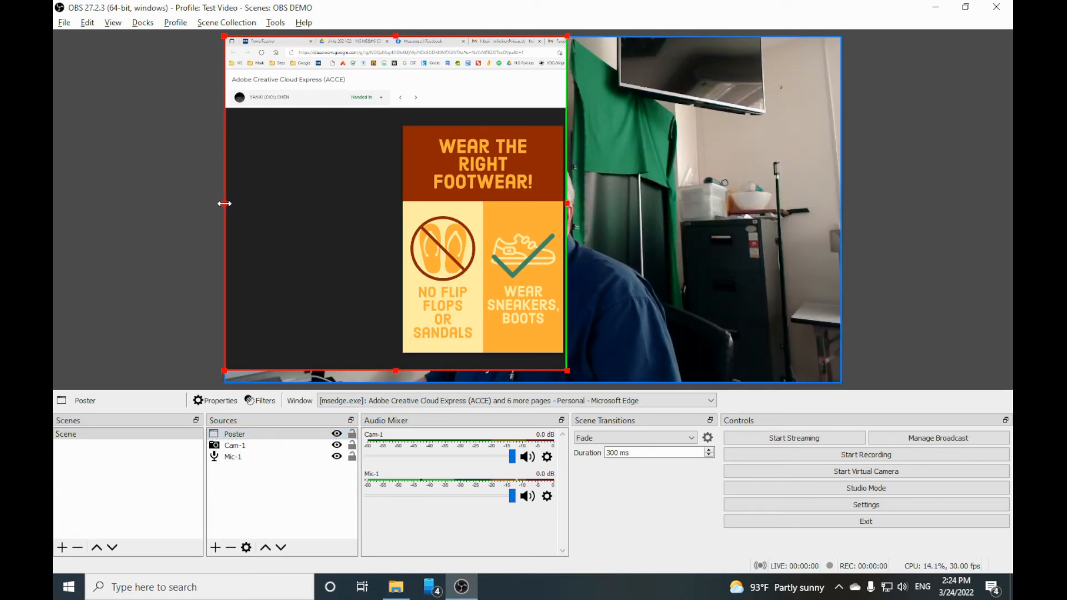
{"action": "left_click_drag", "start_coordinate": [251, 212], "coordinate": [417, 240]}
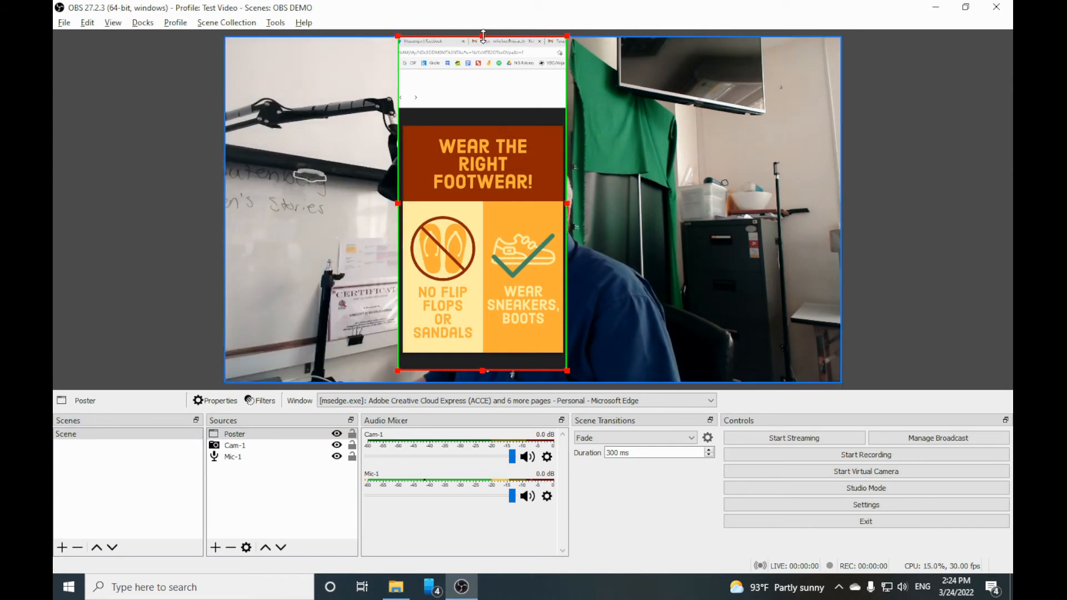
{"action": "left_click_drag", "start_coordinate": [482, 54], "coordinate": [487, 124]}
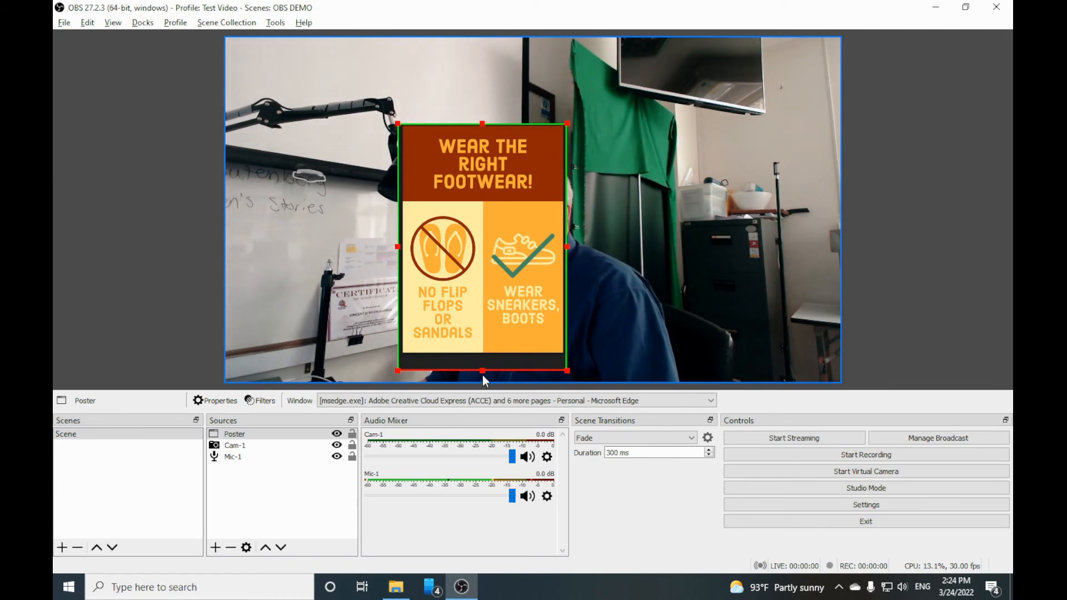
Place the cropped poster enlarged on the right side of the camera picture and start recording.
{"action": "left_click_drag", "start_coordinate": [469, 309], "coordinate": [708, 265]}
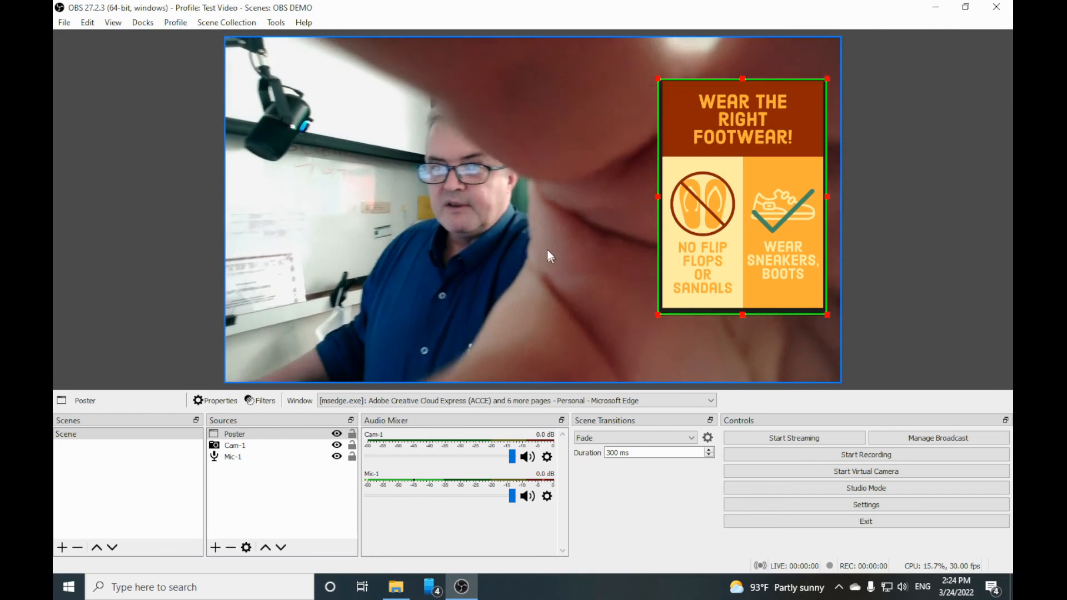
{"action": "left_click_drag", "start_coordinate": [656, 314], "coordinate": [615, 384]}
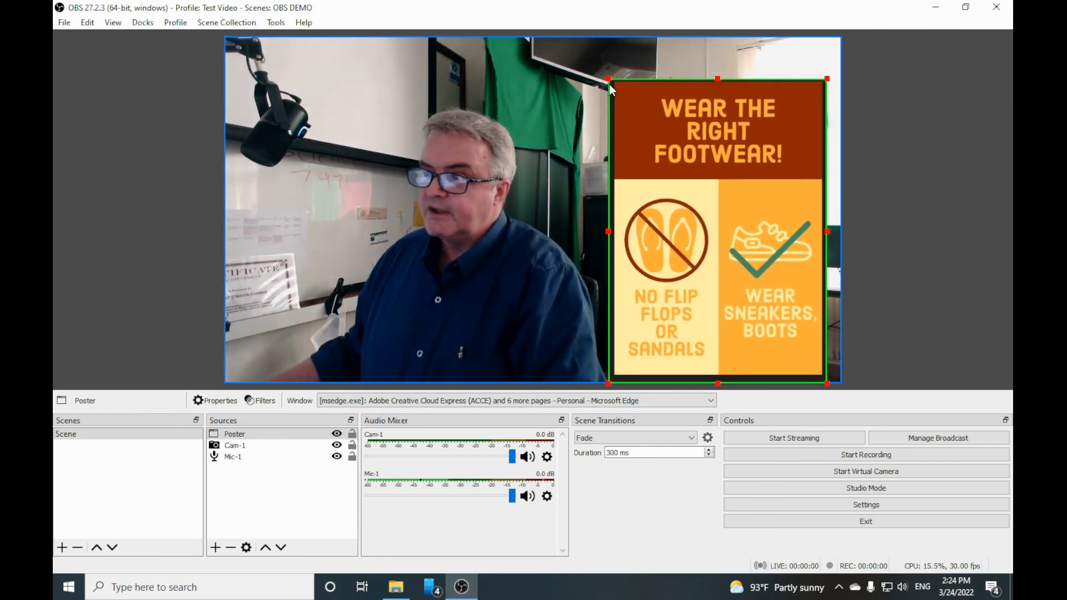
{"action": "left_click_drag", "start_coordinate": [607, 77], "coordinate": [586, 49]}
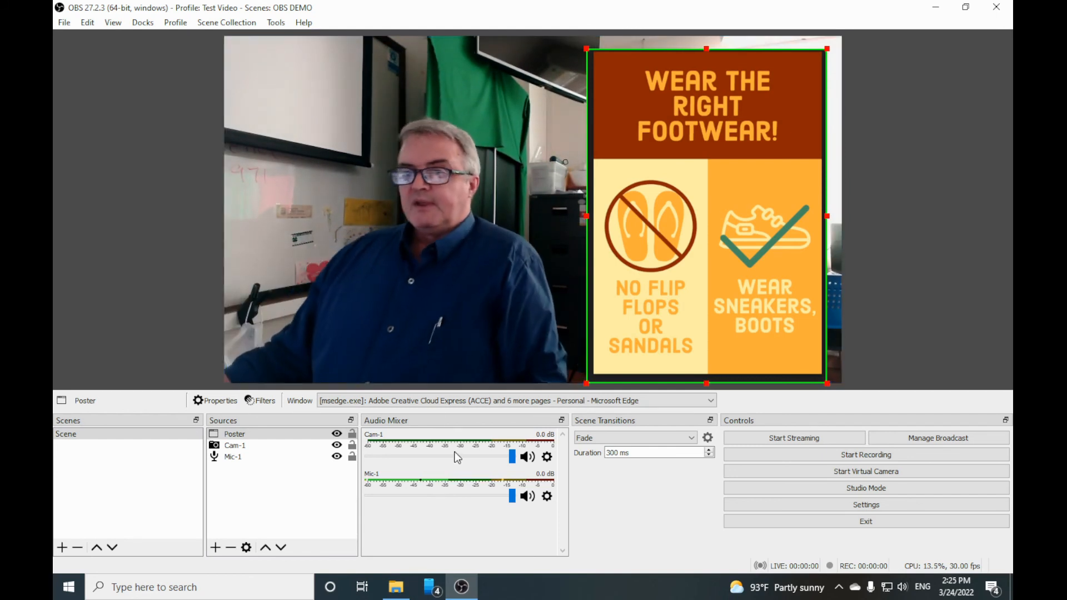
{"action": "left_click", "coordinate": [812, 455]}
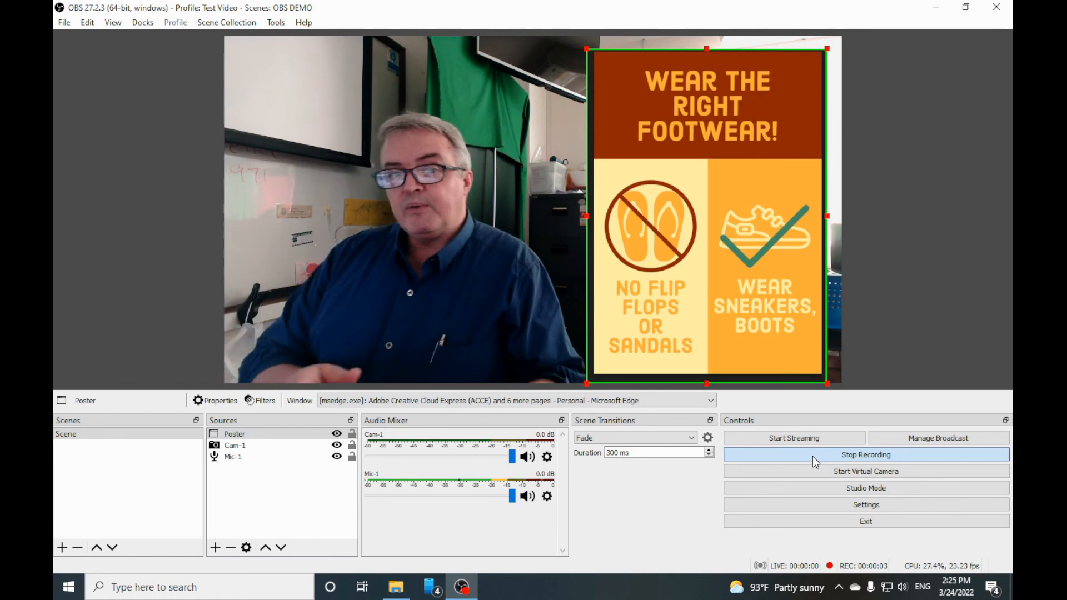